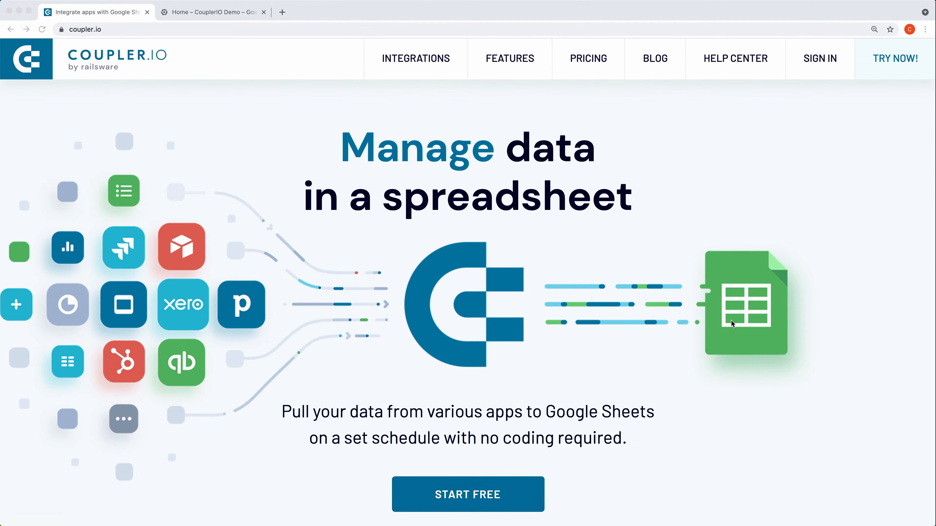
Sign in to the Coupler.io account using the Google account.
{"action": "left_click", "coordinate": [813, 60]}
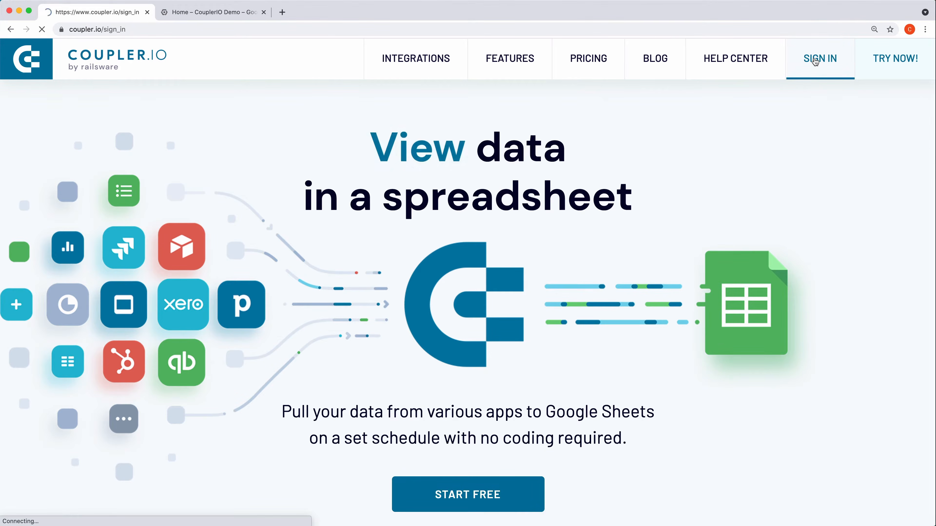
{"action": "left_click", "coordinate": [610, 272]}
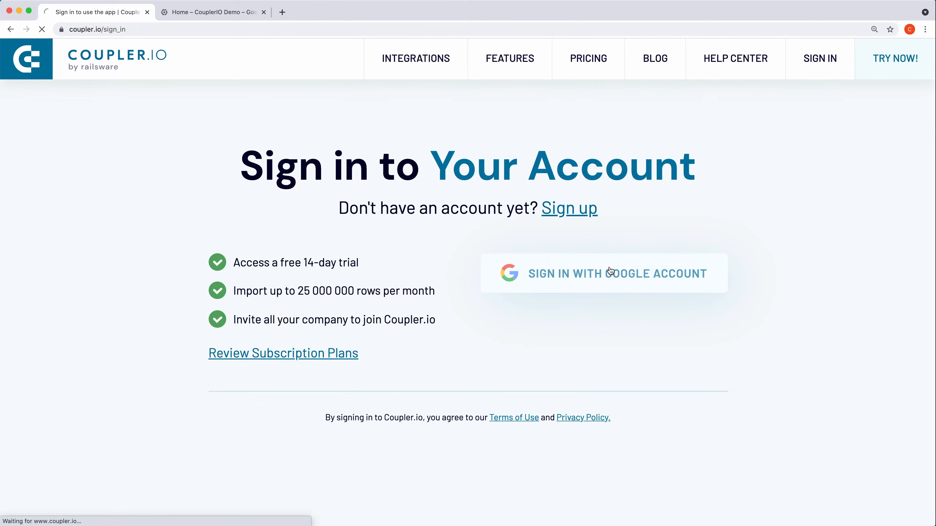
{"action": "left_click", "coordinate": [491, 276]}
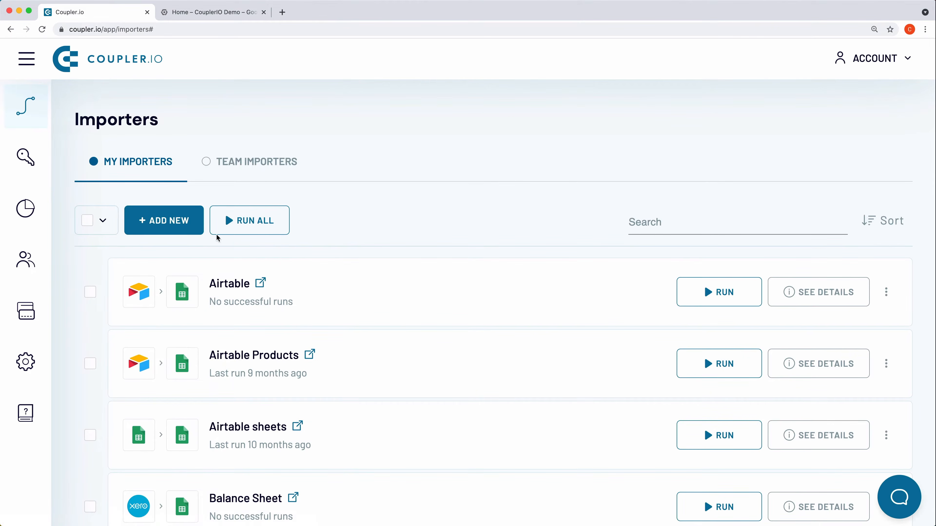
Create a new importer and title it "BigQuery Data".
{"action": "left_click", "coordinate": [182, 225]}
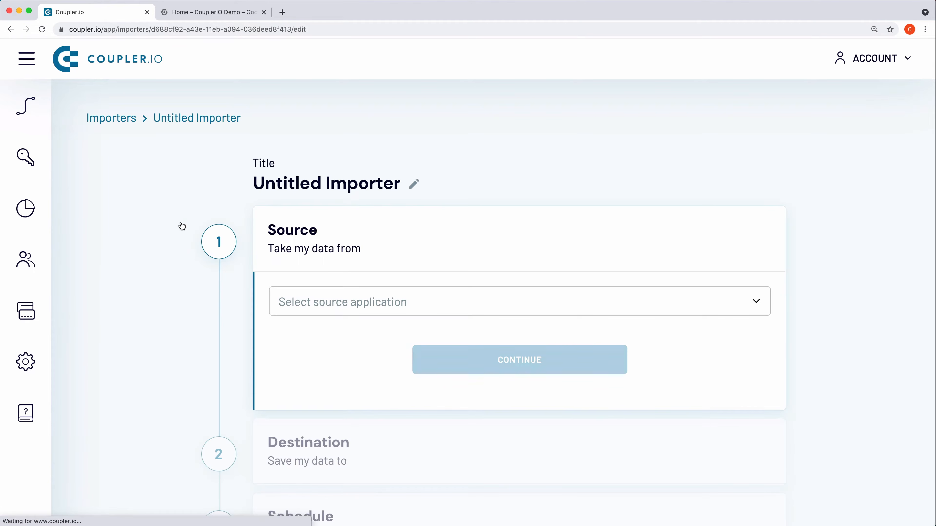
{"action": "left_click", "coordinate": [313, 184]}
{"action": "triple_click", "coordinate": [315, 182]}
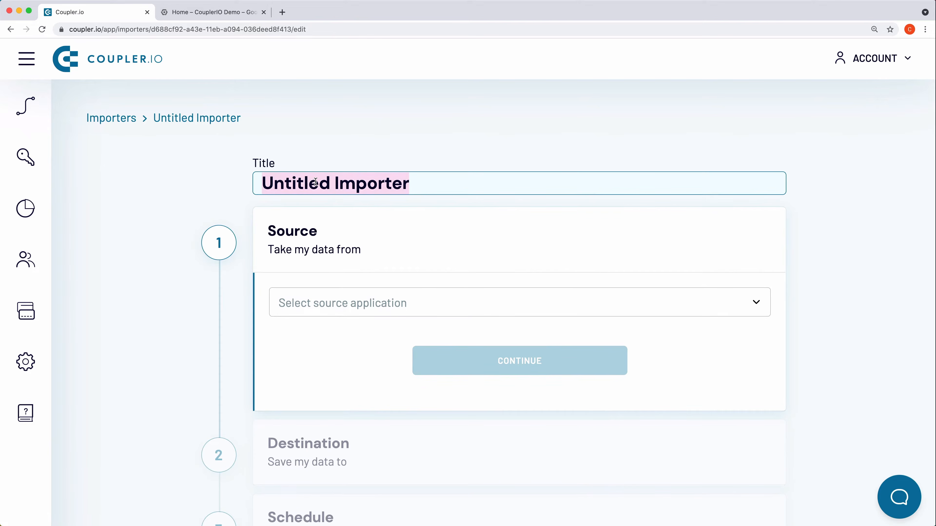
{"action": "type", "text": "BigQuery Data"}
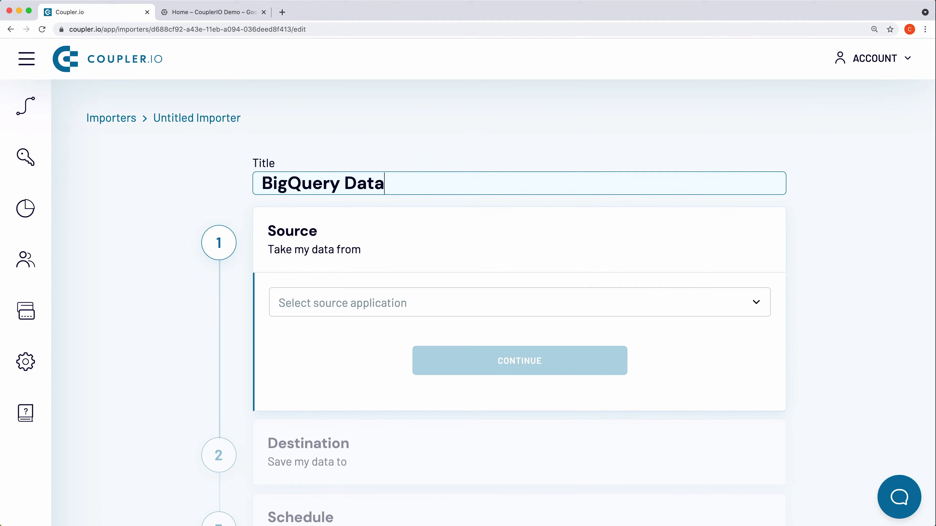
{"action": "key", "text": "Return"}
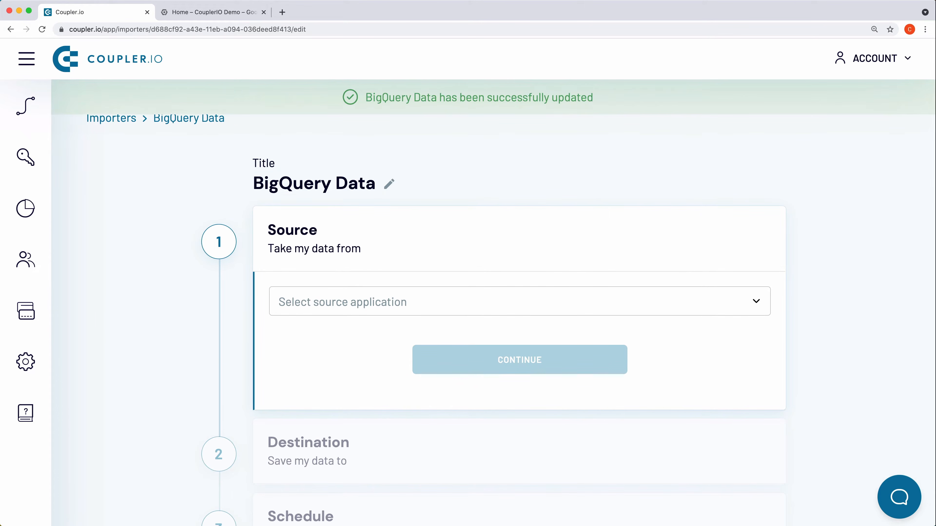
Choose BigQuery as the importer's source application and start connecting a source account.
{"action": "left_click", "coordinate": [354, 303]}
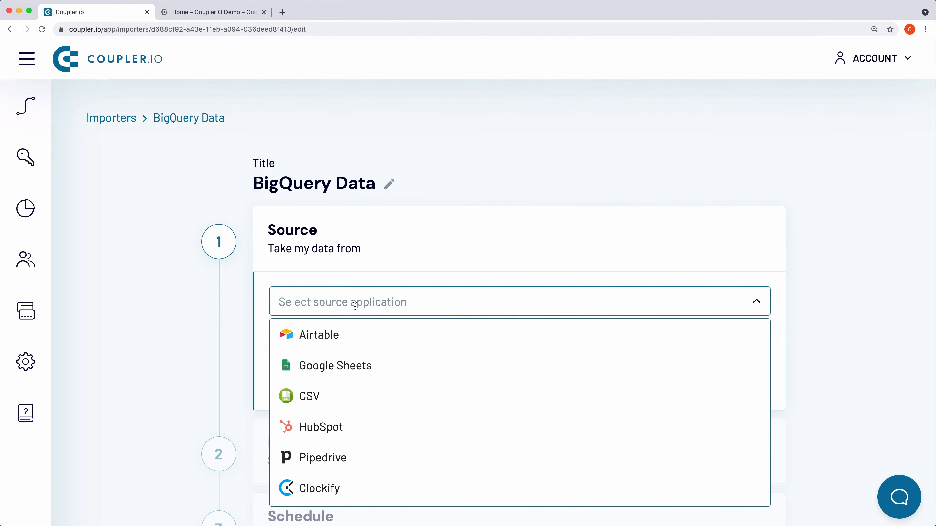
{"action": "type", "text": "bi"}
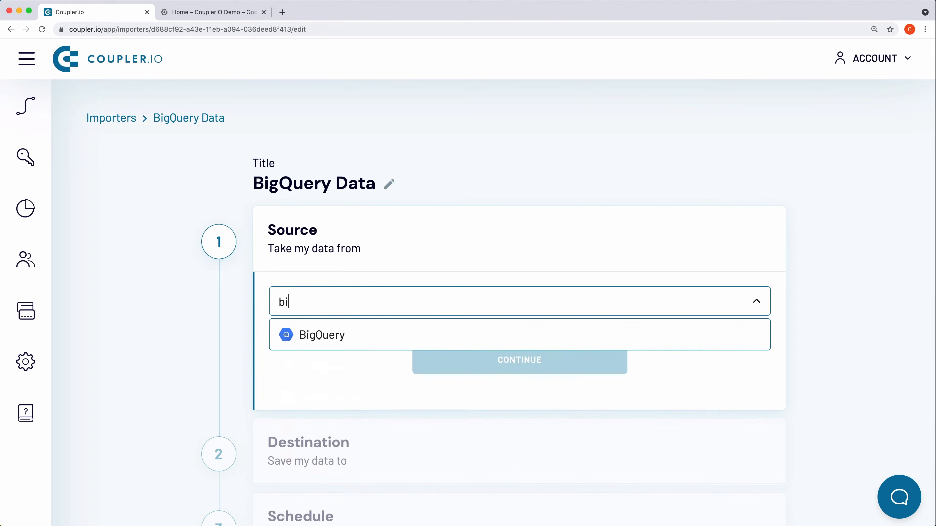
{"action": "left_click", "coordinate": [348, 334]}
{"action": "left_click", "coordinate": [498, 363]}
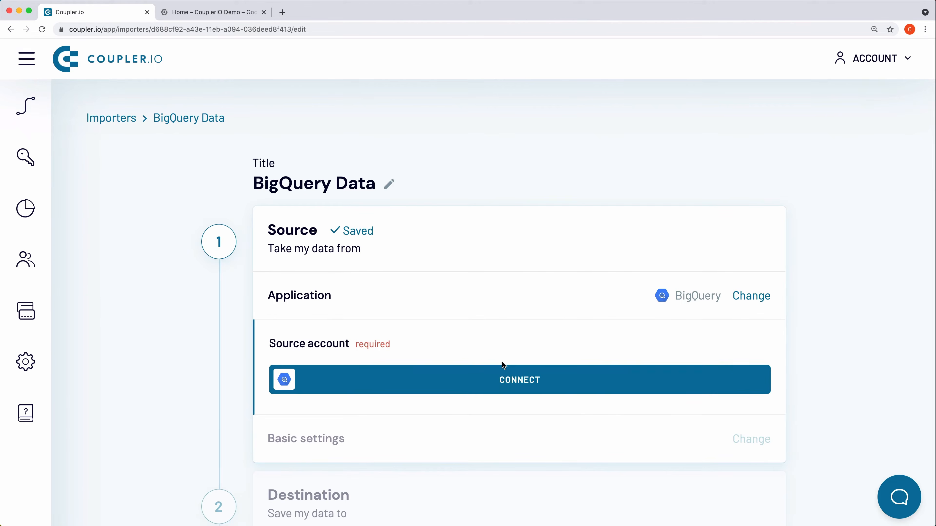
{"action": "left_click", "coordinate": [518, 383]}
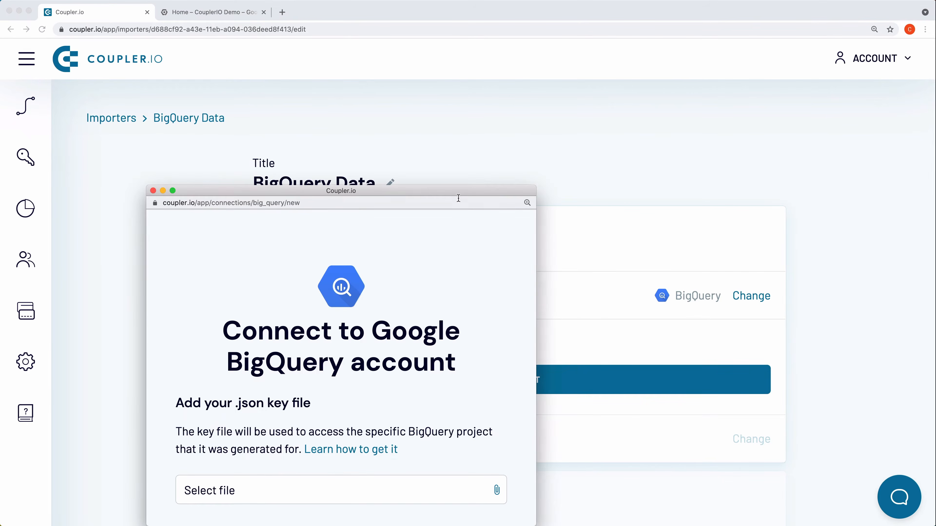
{"action": "left_click_drag", "start_coordinate": [459, 193], "coordinate": [495, 70]}
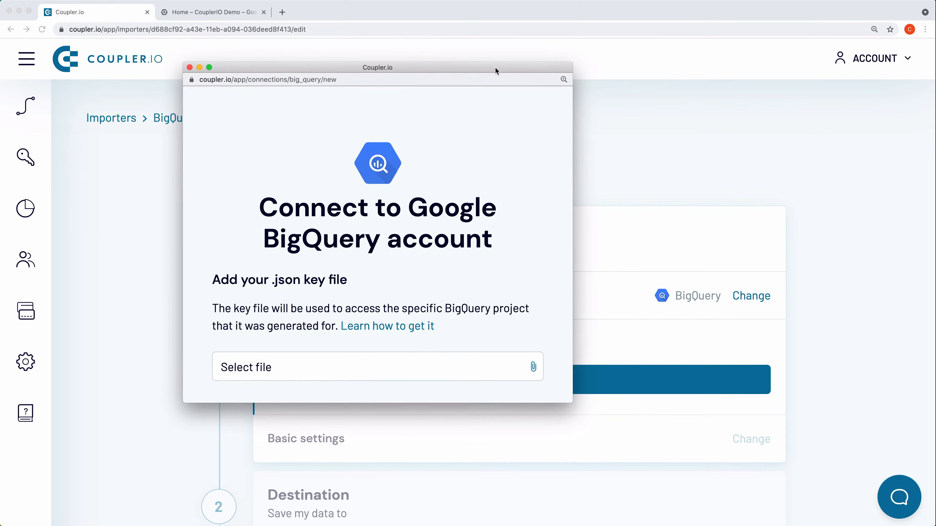
Switch to Google Cloud Platform and open the Service Accounts page of IAM & Admin for the CouplerIO Demo project.
{"action": "left_click", "coordinate": [227, 15]}
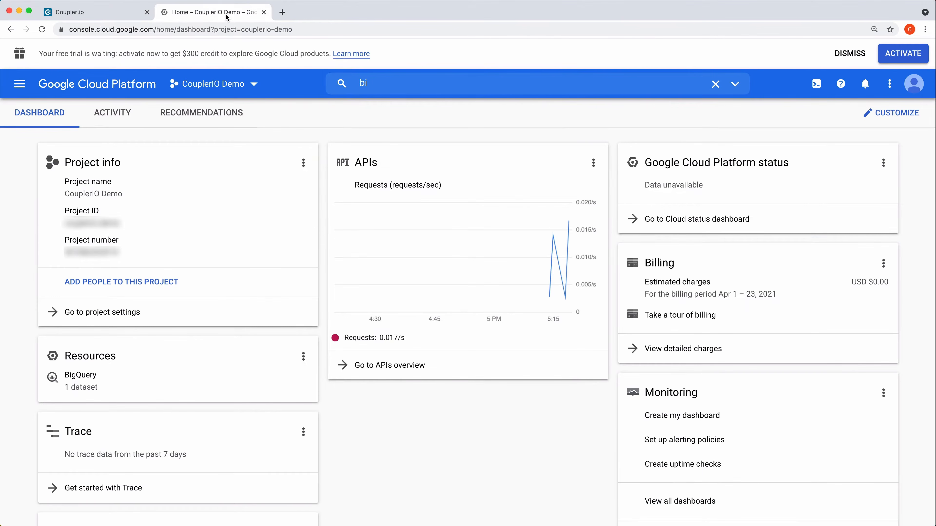
{"action": "left_click", "coordinate": [21, 84]}
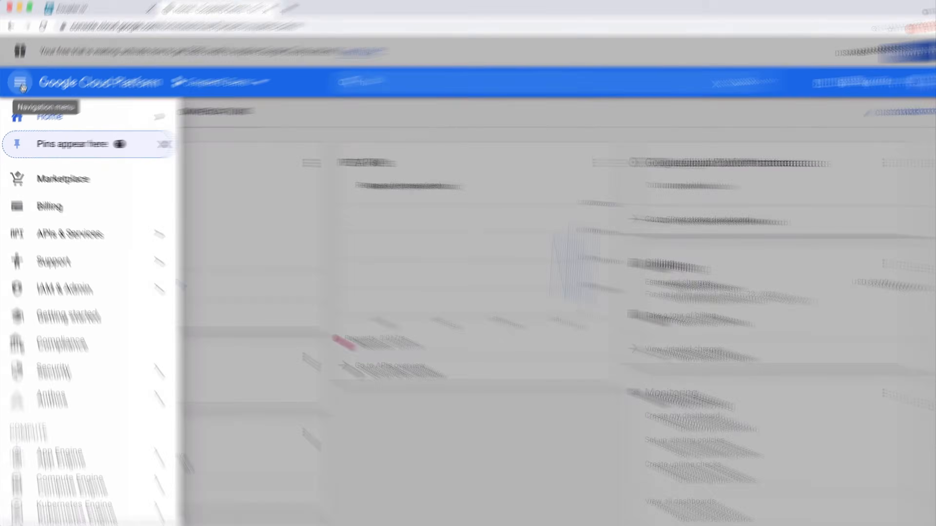
{"action": "mouse_move", "coordinate": [78, 292]}
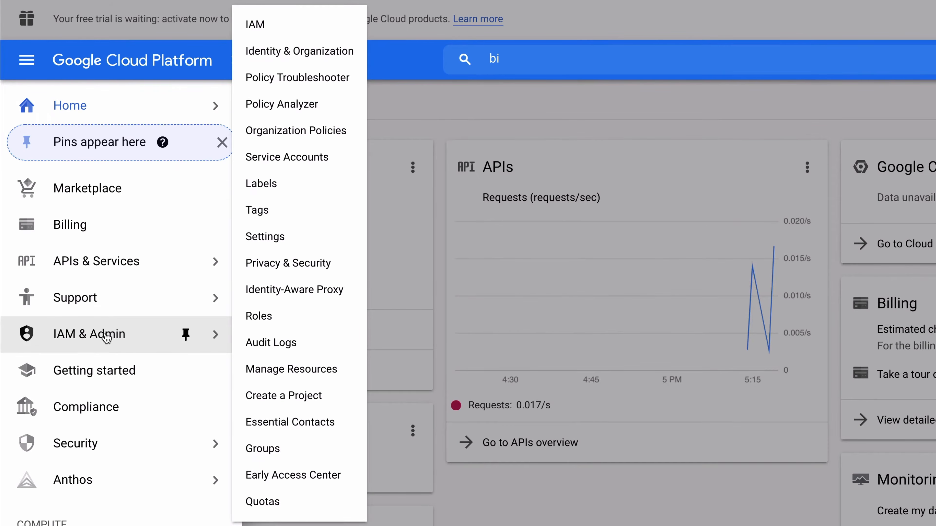
{"action": "left_click", "coordinate": [284, 157]}
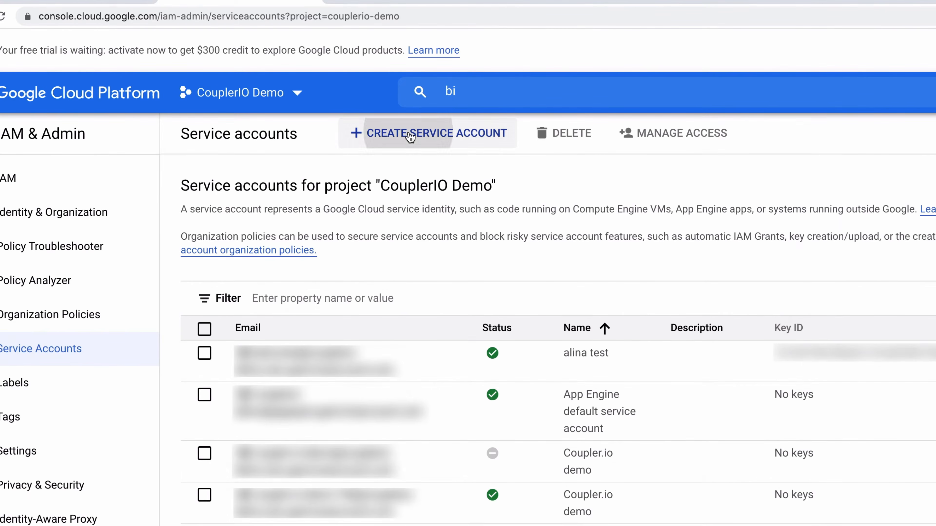
Create a service account named "Coupler Integration" in the CouplerIO Demo project.
{"action": "left_click", "coordinate": [326, 113]}
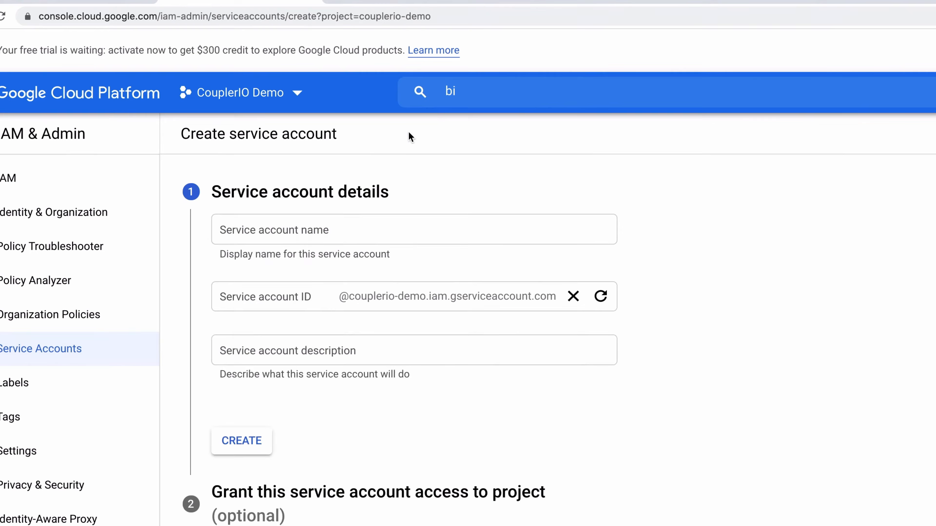
{"action": "left_click", "coordinate": [302, 176]}
{"action": "type", "text": "Cou"}
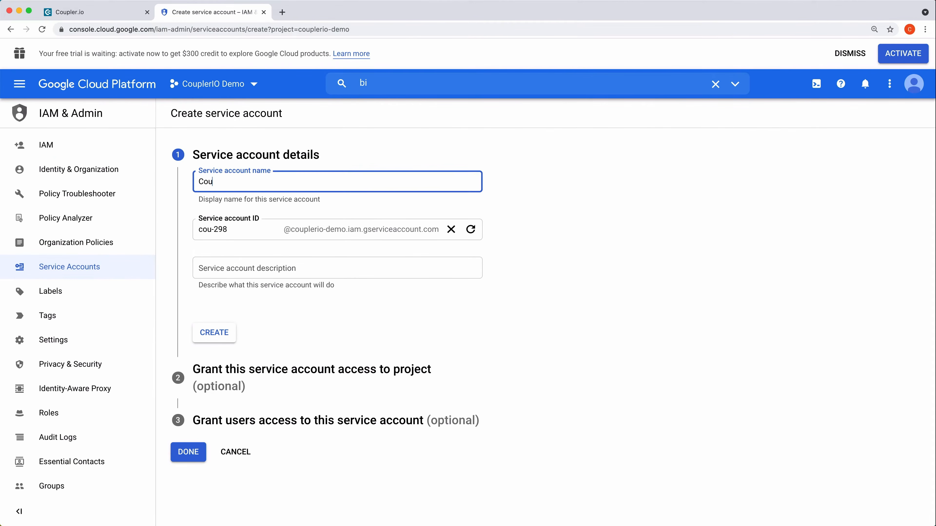
{"action": "type", "text": "pler Integration"}
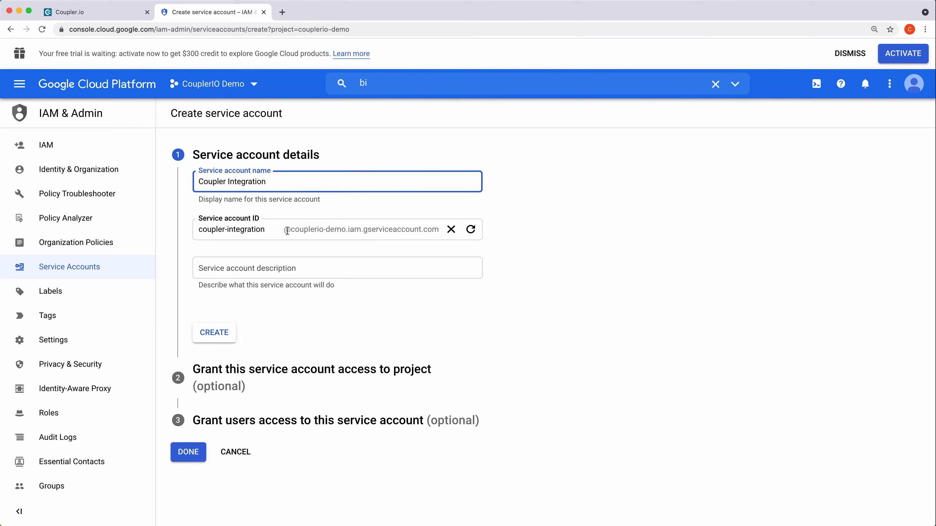
{"action": "left_click", "coordinate": [225, 334]}
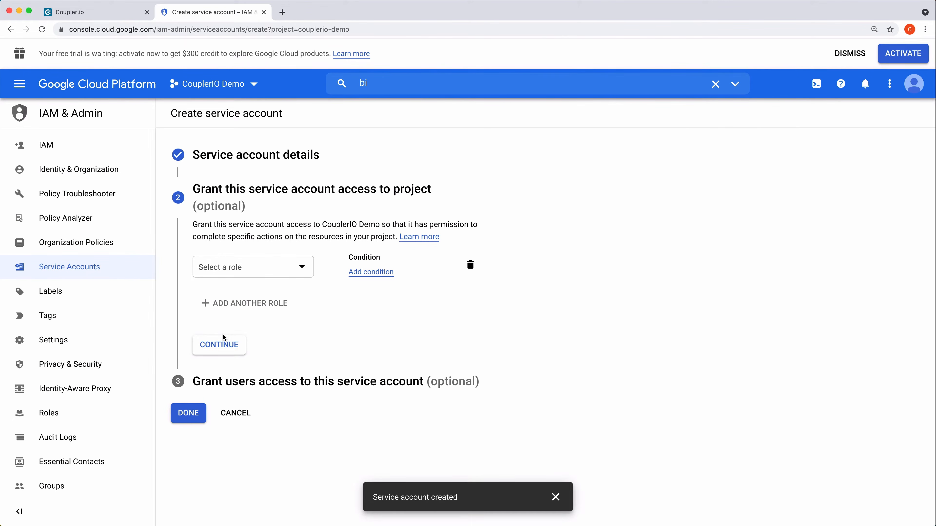
Grant the service account the BigQuery Data Viewer and BigQuery Job User roles and finish its setup without granting users access.
{"action": "left_click", "coordinate": [236, 269]}
{"action": "type", "text": "data view"}
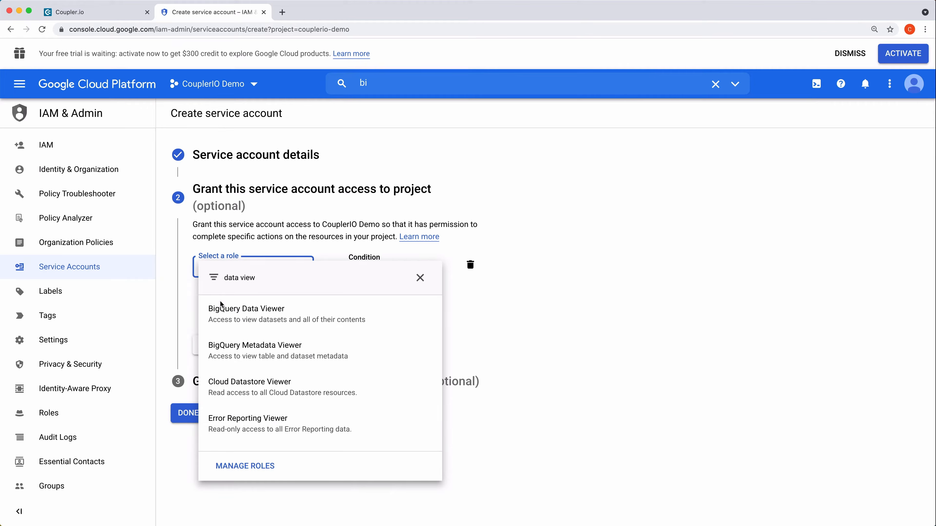
{"action": "left_click", "coordinate": [221, 306]}
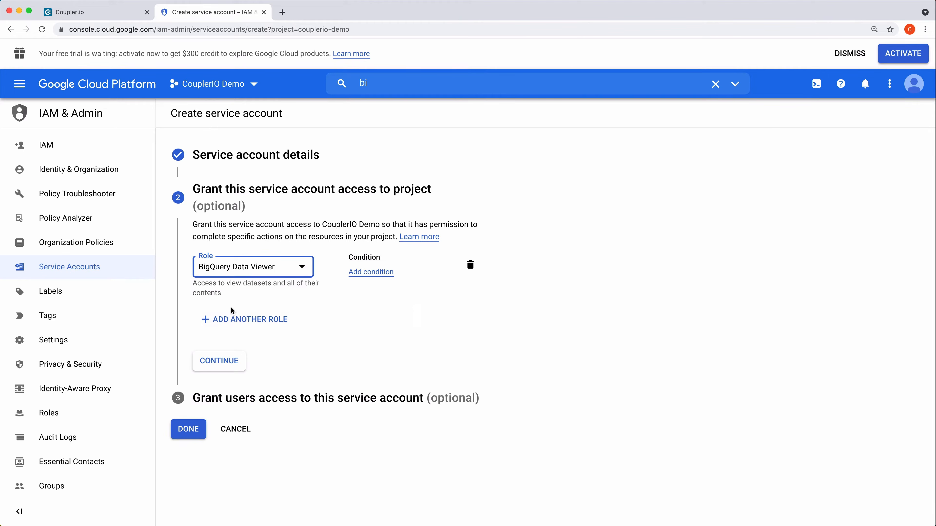
{"action": "left_click", "coordinate": [238, 318]}
{"action": "left_click", "coordinate": [240, 323]}
{"action": "type", "text": "user"}
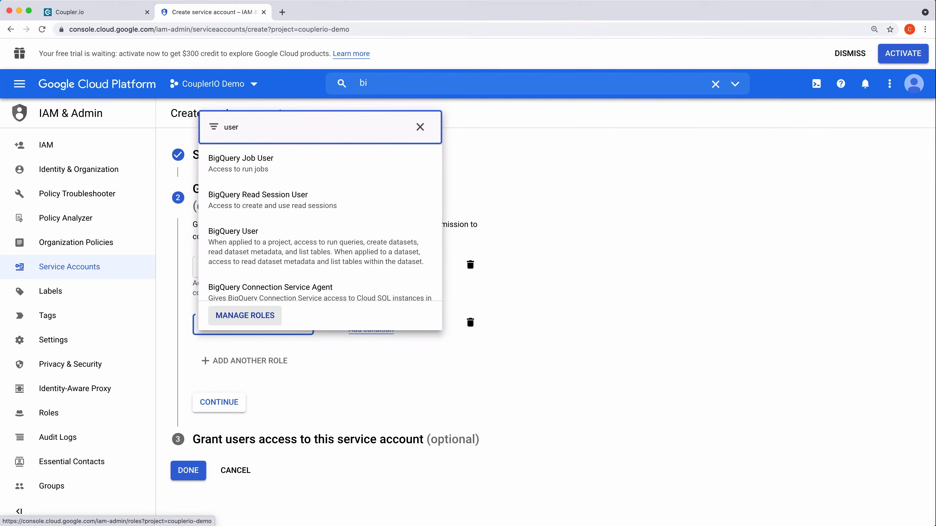
{"action": "left_click", "coordinate": [260, 160]}
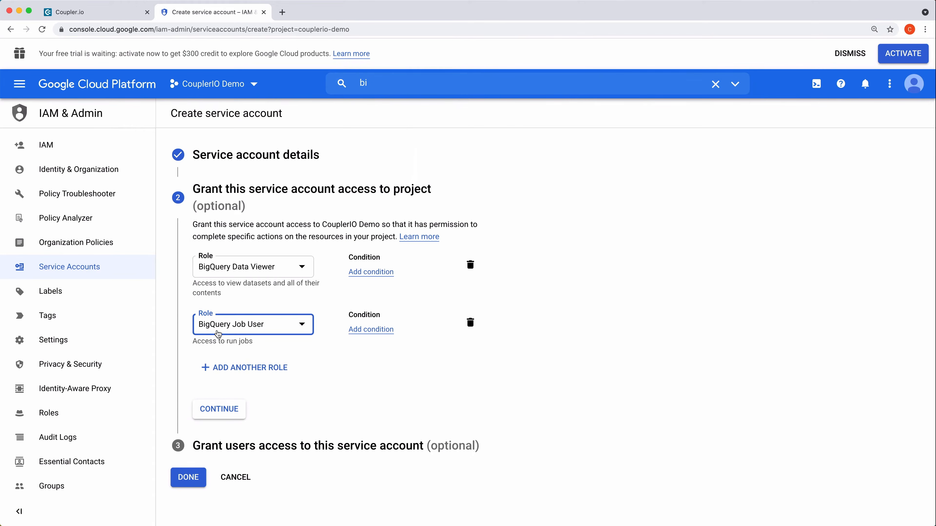
{"action": "left_click", "coordinate": [216, 412]}
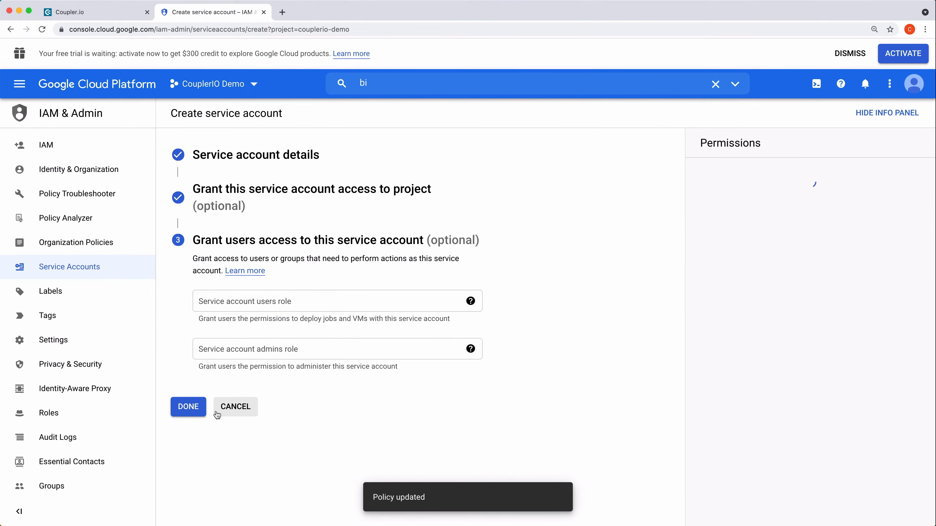
{"action": "left_click", "coordinate": [187, 410]}
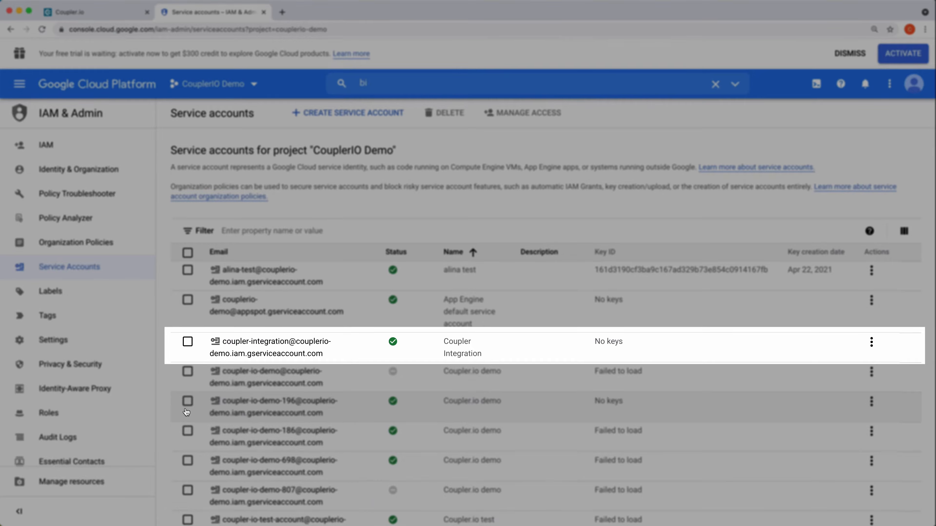
Create and download a JSON private key for the Coupler Integration service account.
{"action": "left_click", "coordinate": [871, 343]}
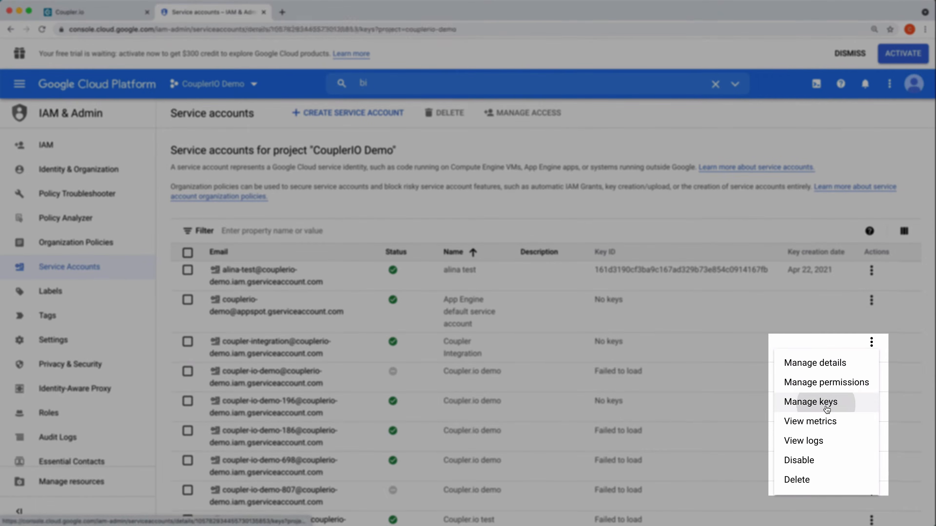
{"action": "left_click", "coordinate": [825, 407]}
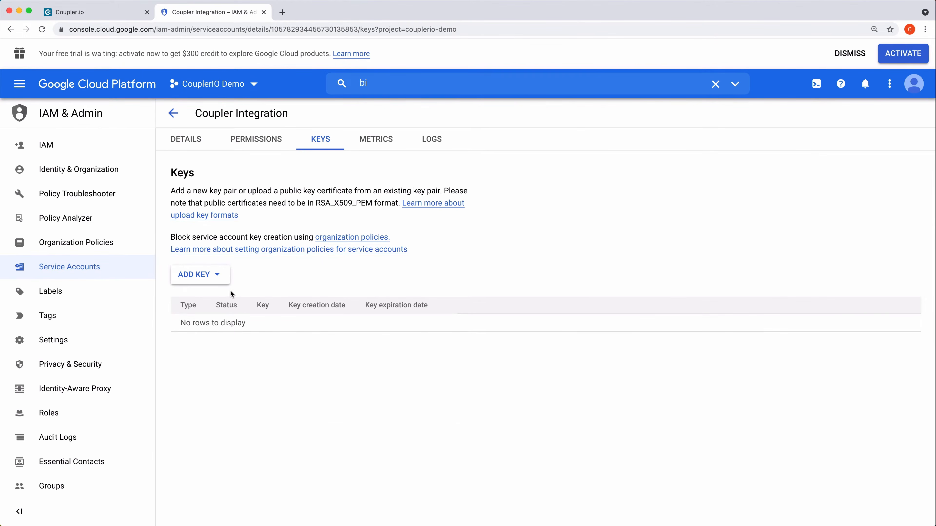
{"action": "left_click", "coordinate": [220, 283]}
{"action": "left_click", "coordinate": [222, 305]}
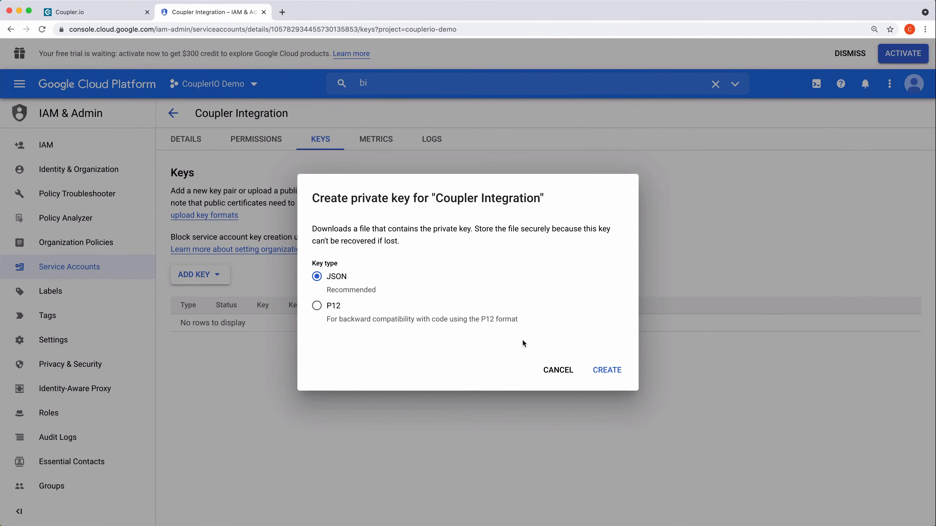
{"action": "left_click", "coordinate": [606, 370]}
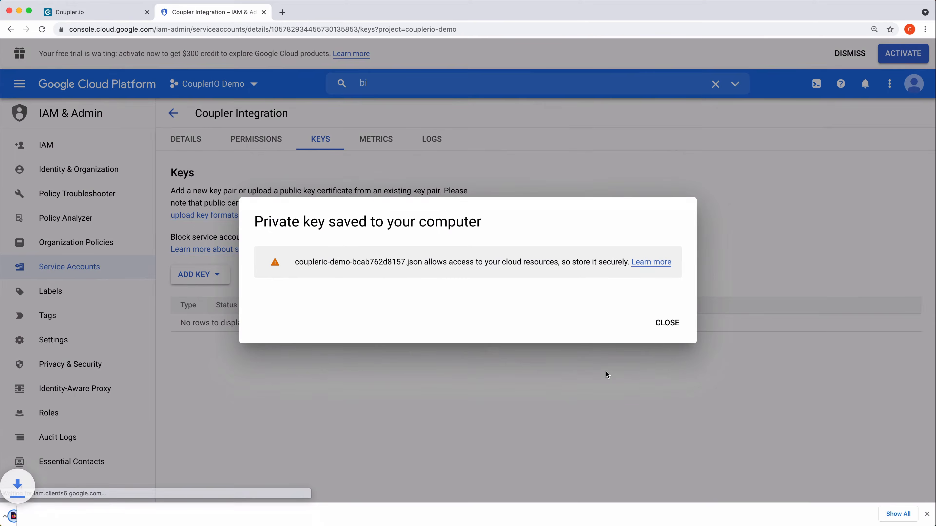
{"action": "left_click", "coordinate": [667, 323]}
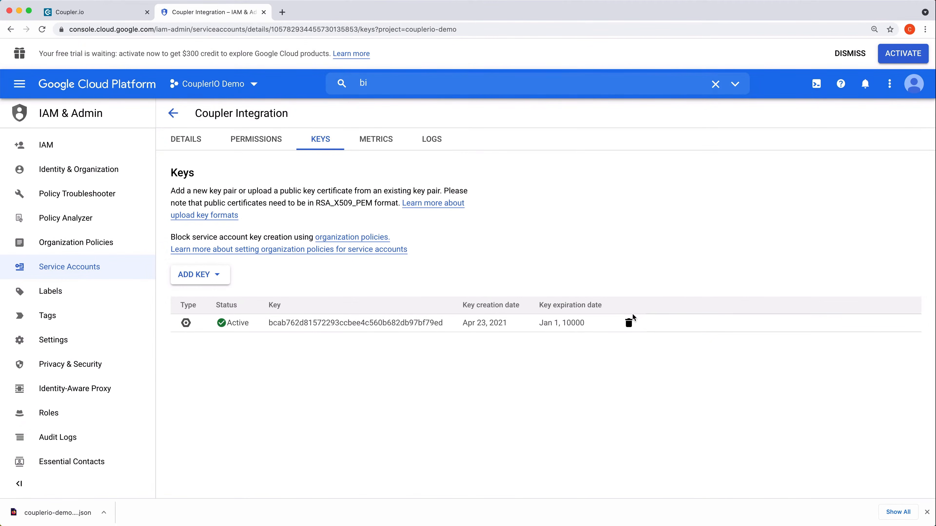
Return to Coupler.io and attach the newly downloaded service account JSON key file to the BigQuery connection form.
{"action": "left_click", "coordinate": [65, 12]}
{"action": "scroll", "coordinate": [367, 340], "scroll_direction": "down", "scroll_amount": 5}
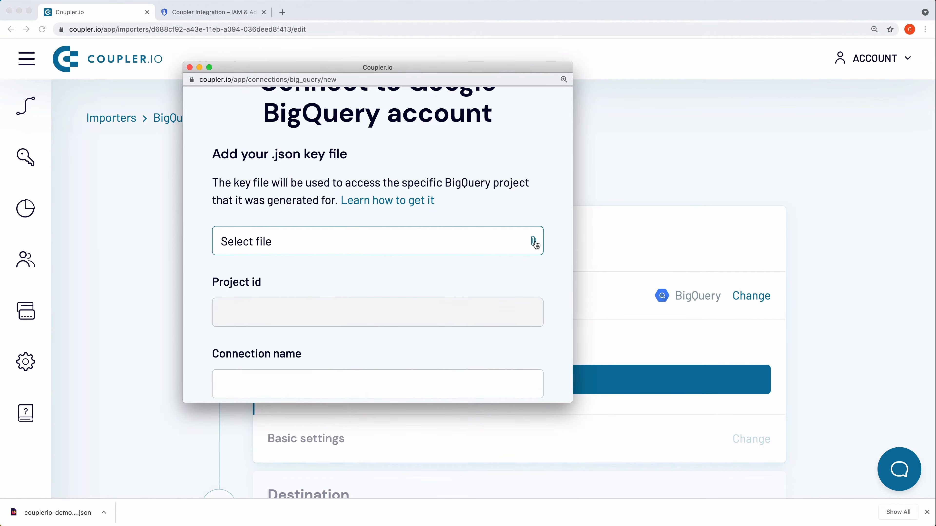
{"action": "left_click", "coordinate": [533, 242]}
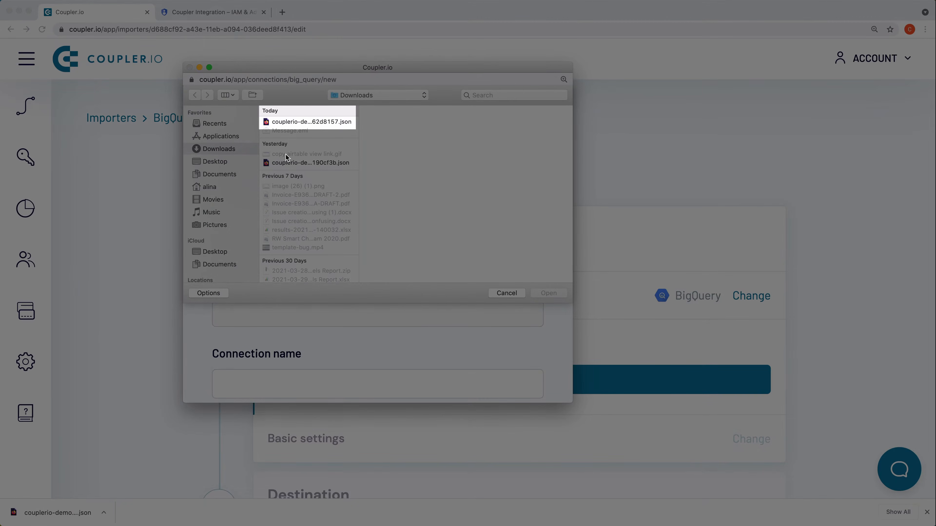
{"action": "left_click", "coordinate": [290, 122]}
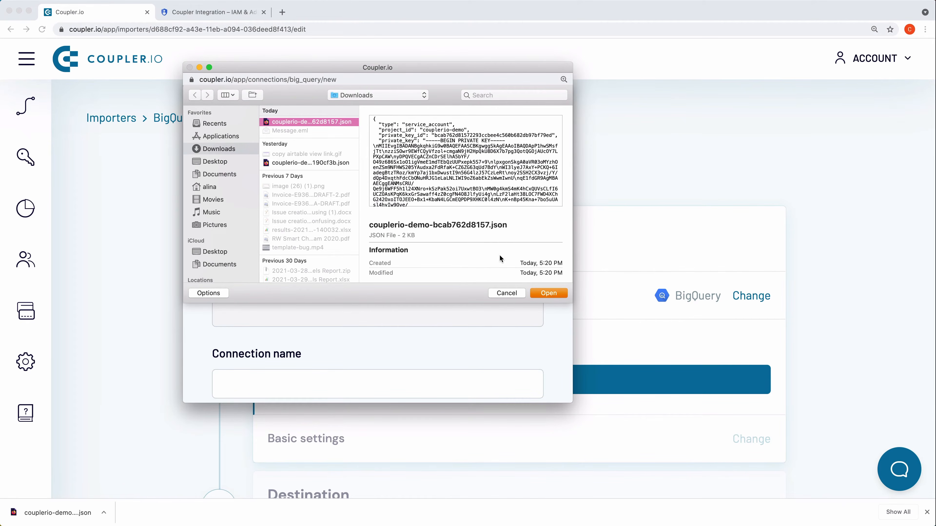
{"action": "left_click", "coordinate": [549, 293]}
{"action": "scroll", "coordinate": [475, 288], "scroll_direction": "down", "scroll_amount": 1}
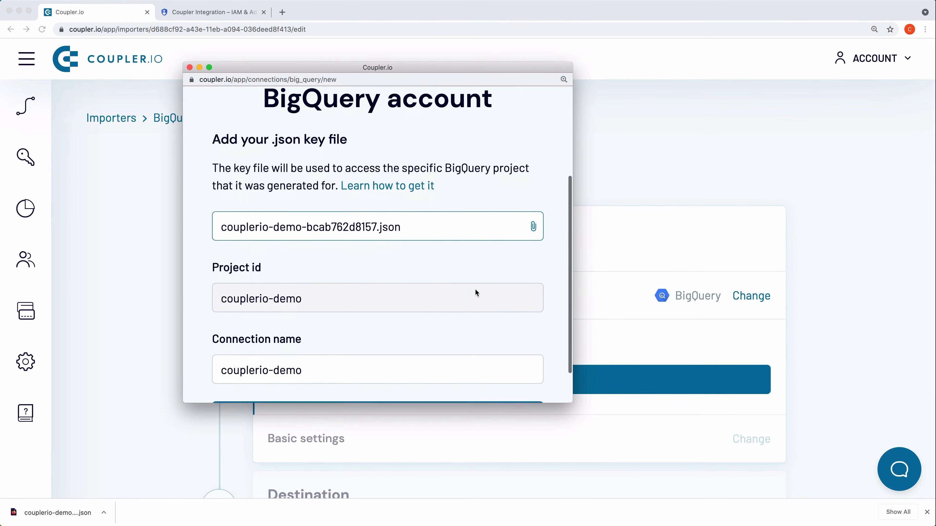
Save the BigQuery connection under the name couplerio-demo and continue with it as the source account.
{"action": "scroll", "coordinate": [474, 288], "scroll_direction": "down", "scroll_amount": 3}
{"action": "left_click", "coordinate": [407, 374]}
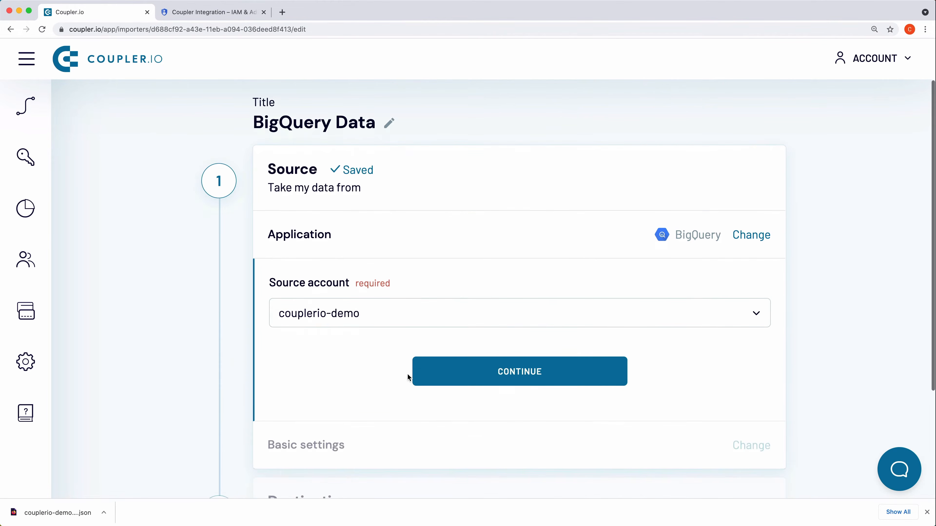
{"action": "left_click", "coordinate": [465, 383]}
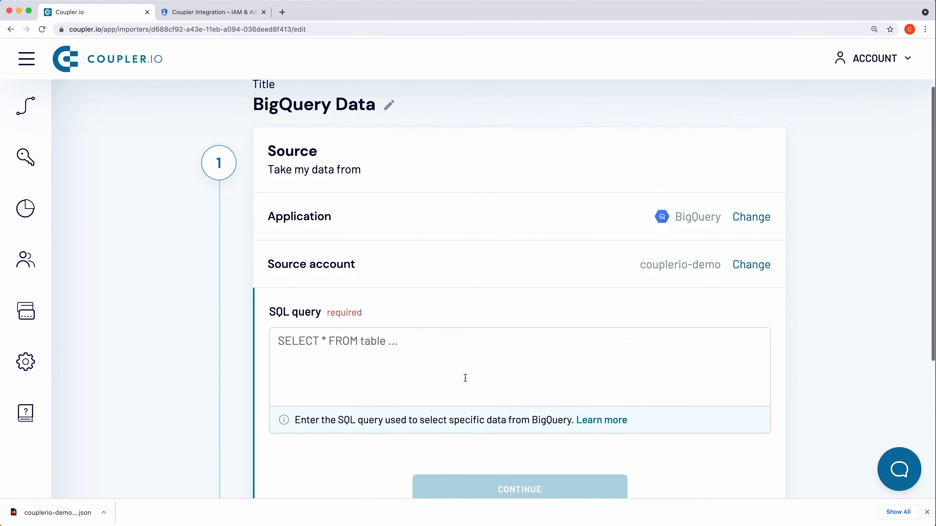
Enter the SQL query SELECT * FROM `couplerio-demo.demo.xero_bank_statements` for the source and proceed to the destination settings.
{"action": "left_click", "coordinate": [445, 347]}
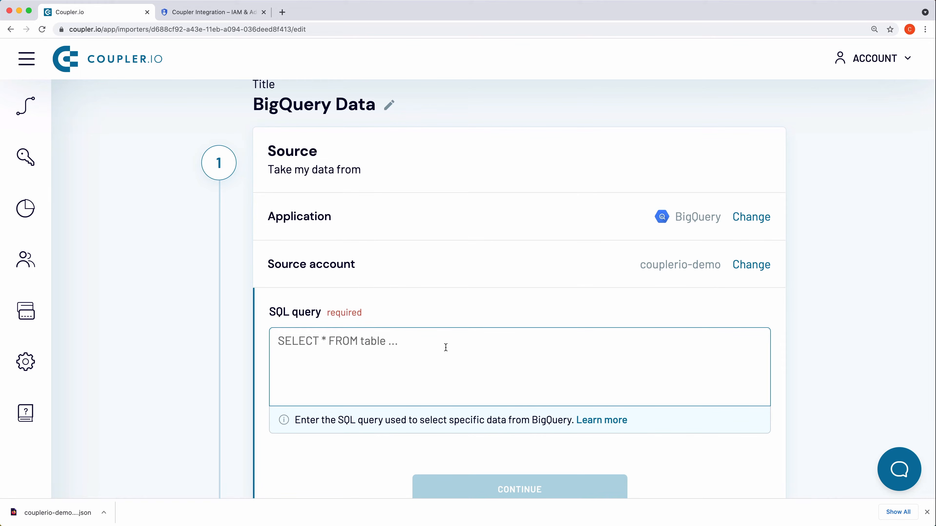
{"action": "type", "text": "SELECT * FROM `couplerio-demo.demo.xero_bank_statements`"}
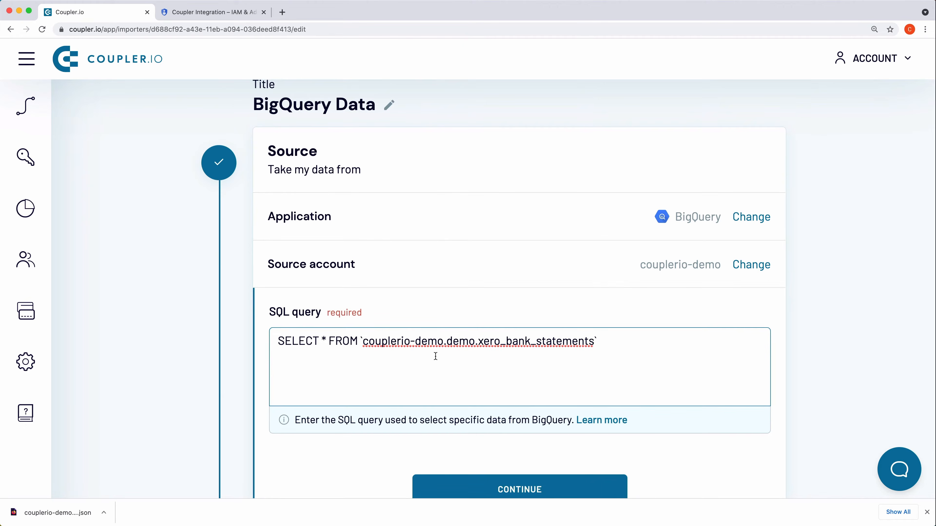
{"action": "scroll", "coordinate": [435, 357], "scroll_direction": "down", "scroll_amount": 2}
{"action": "left_click", "coordinate": [488, 417]}
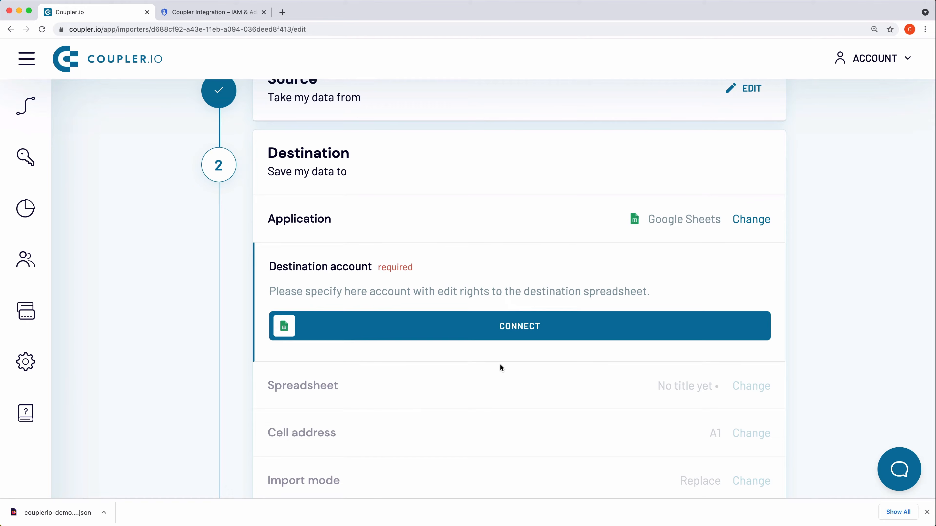
Connect the Google account as the Google Sheets destination account, allowing Coupler.io access to it, and continue.
{"action": "left_click", "coordinate": [525, 327]}
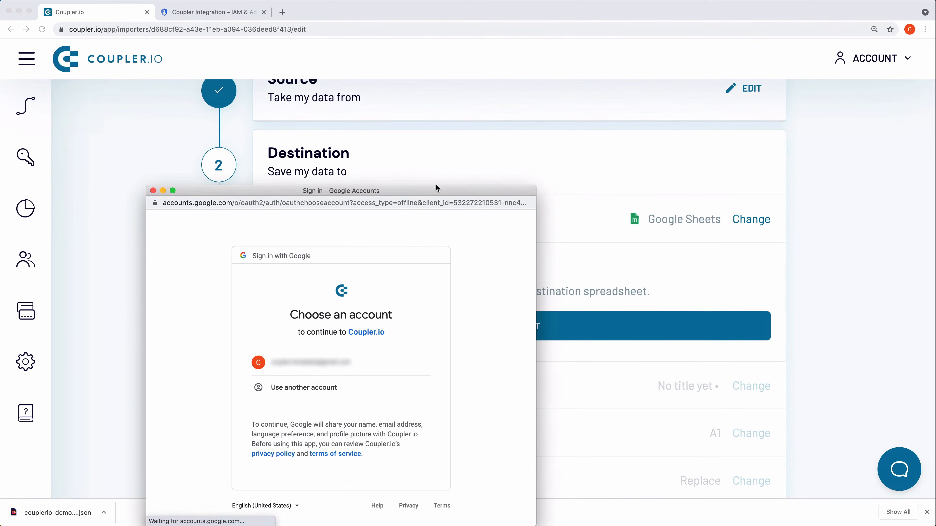
{"action": "left_click_drag", "start_coordinate": [435, 189], "coordinate": [434, 121]}
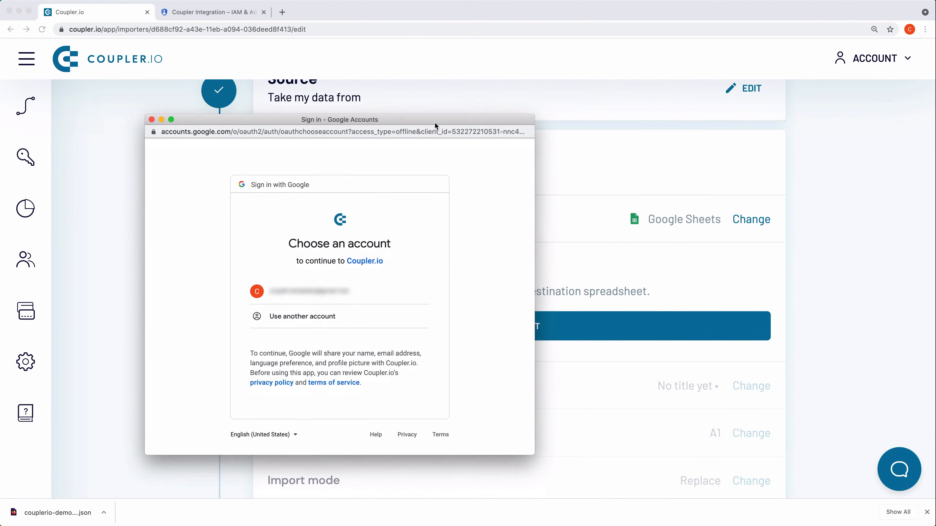
{"action": "left_click", "coordinate": [346, 291]}
{"action": "scroll", "coordinate": [378, 288], "scroll_direction": "down", "scroll_amount": 3}
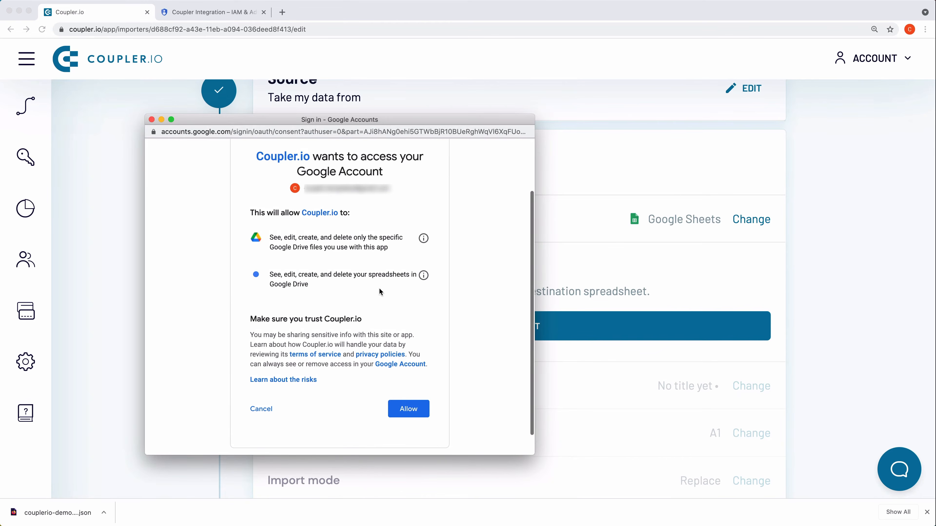
{"action": "left_click", "coordinate": [417, 413]}
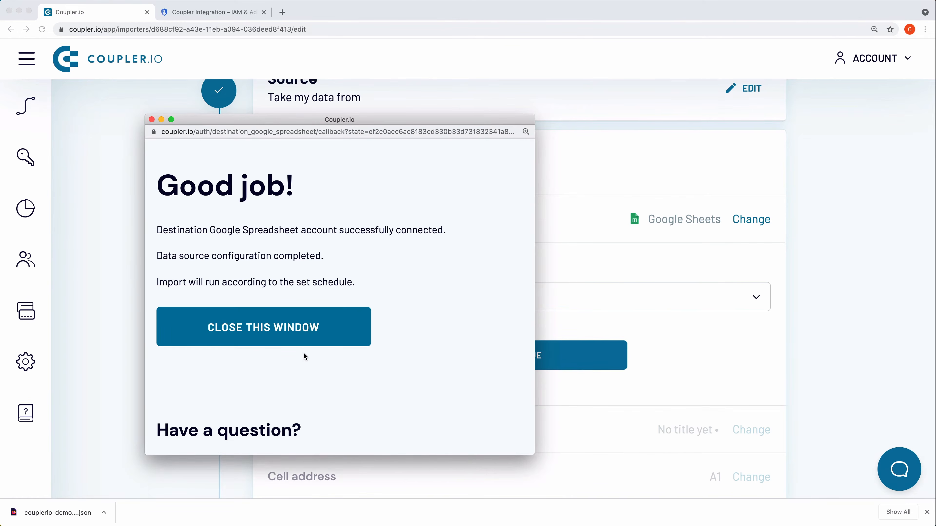
{"action": "left_click", "coordinate": [296, 326]}
{"action": "left_click", "coordinate": [473, 360]}
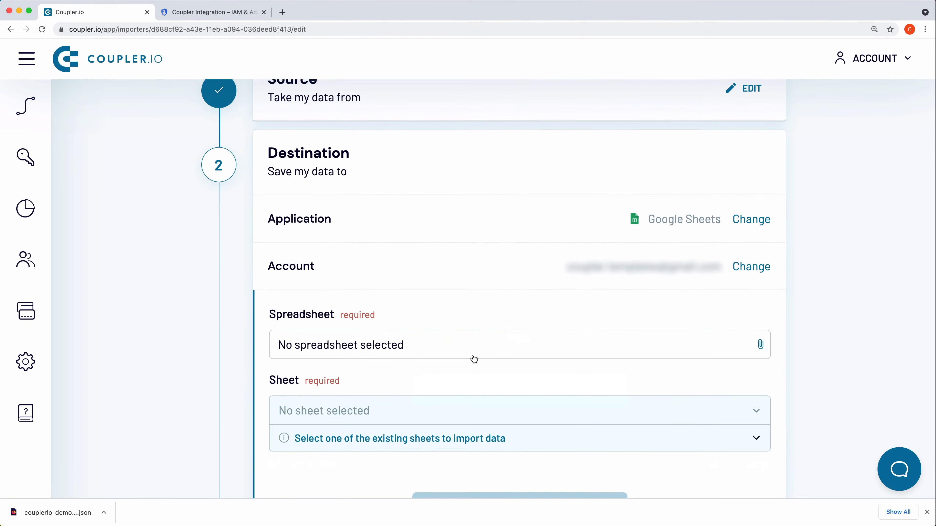
Select the BigQuery file from the Video Tutorials folder as the destination spreadsheet.
{"action": "left_click", "coordinate": [457, 330]}
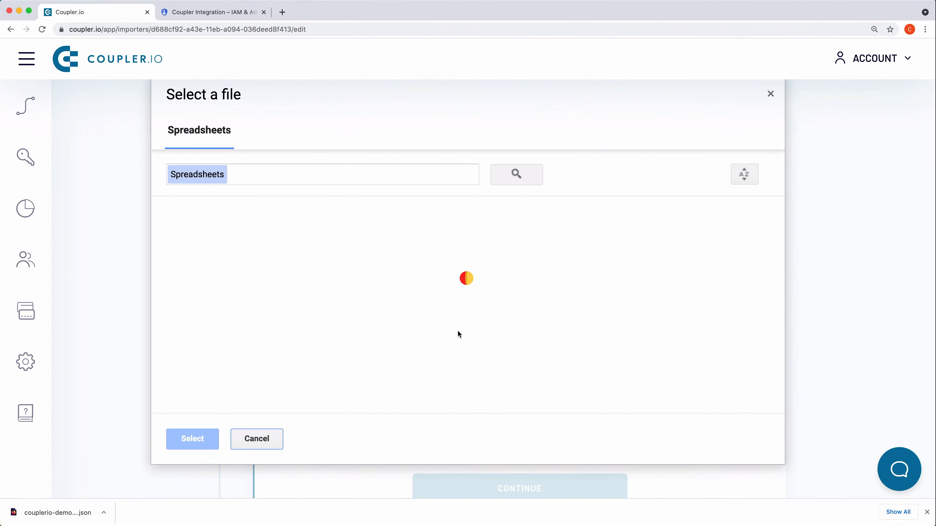
{"action": "double_click", "coordinate": [212, 246]}
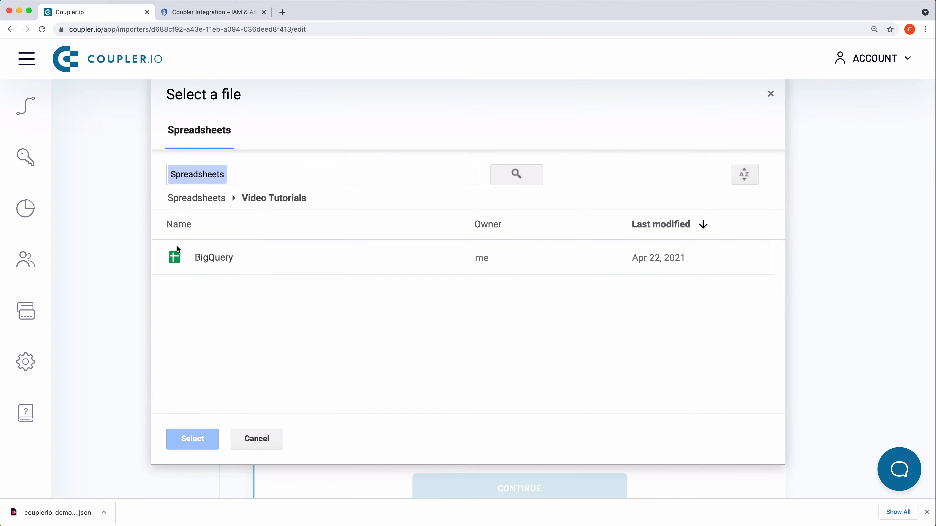
{"action": "left_click", "coordinate": [212, 259]}
{"action": "left_click", "coordinate": [199, 429]}
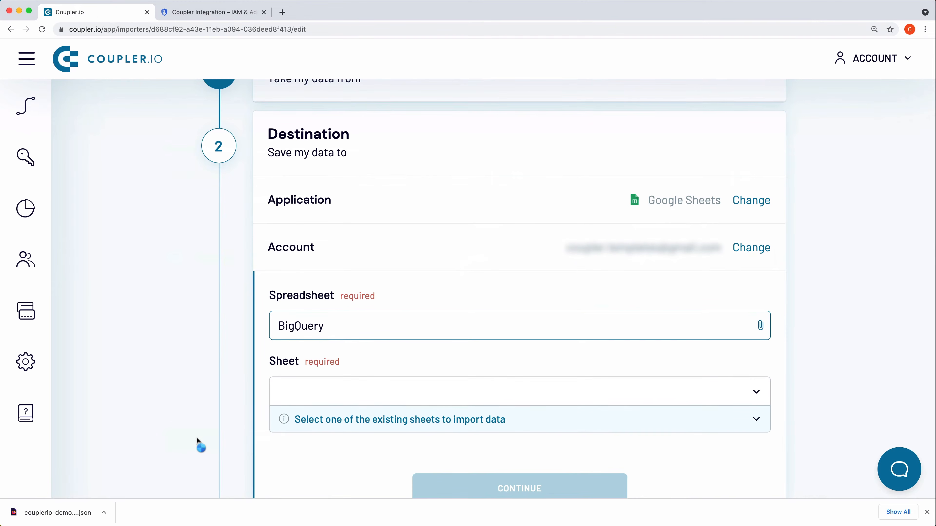
Choose the Xero_Bank_Statements sheet and accept the default A1 cell address and Replace import mode.
{"action": "scroll", "coordinate": [369, 409], "scroll_direction": "down", "scroll_amount": 1}
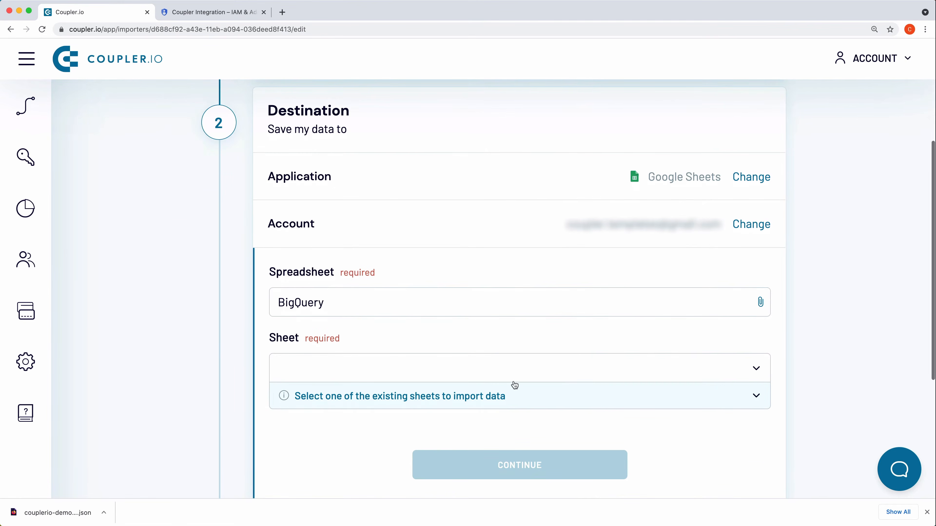
{"action": "left_click", "coordinate": [764, 372]}
{"action": "left_click", "coordinate": [756, 370]}
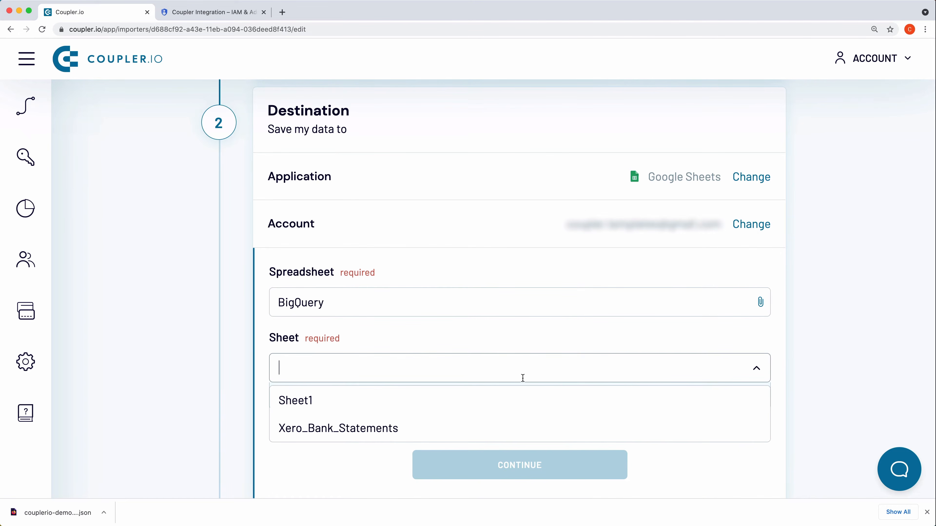
{"action": "left_click", "coordinate": [343, 427]}
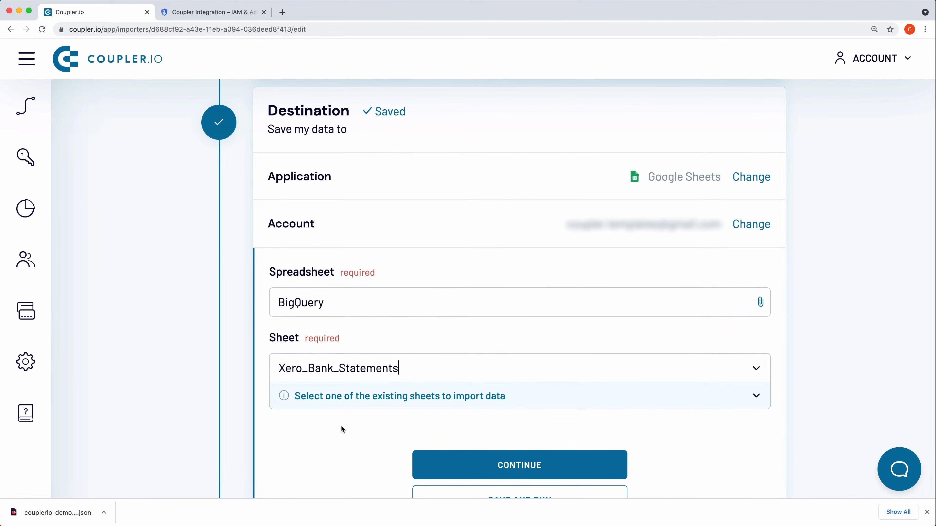
{"action": "scroll", "coordinate": [341, 427], "scroll_direction": "down", "scroll_amount": 3}
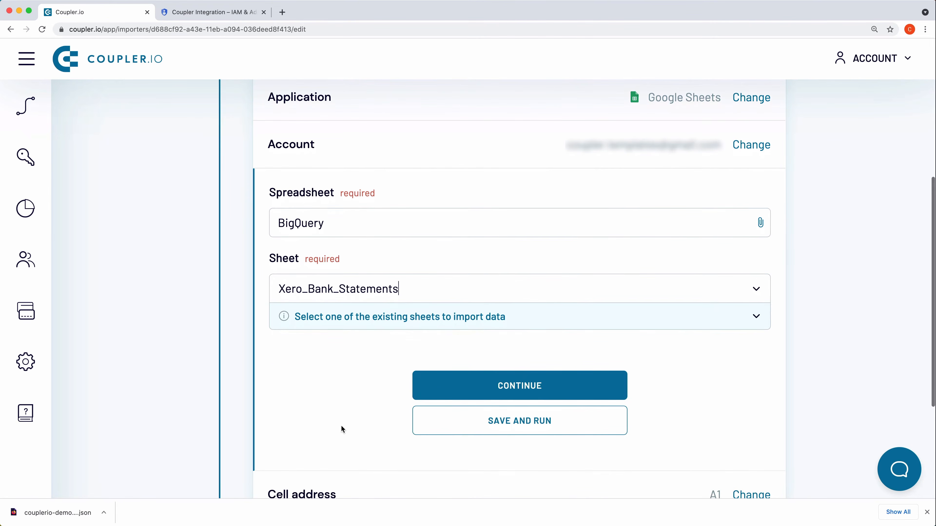
{"action": "left_click", "coordinate": [517, 391]}
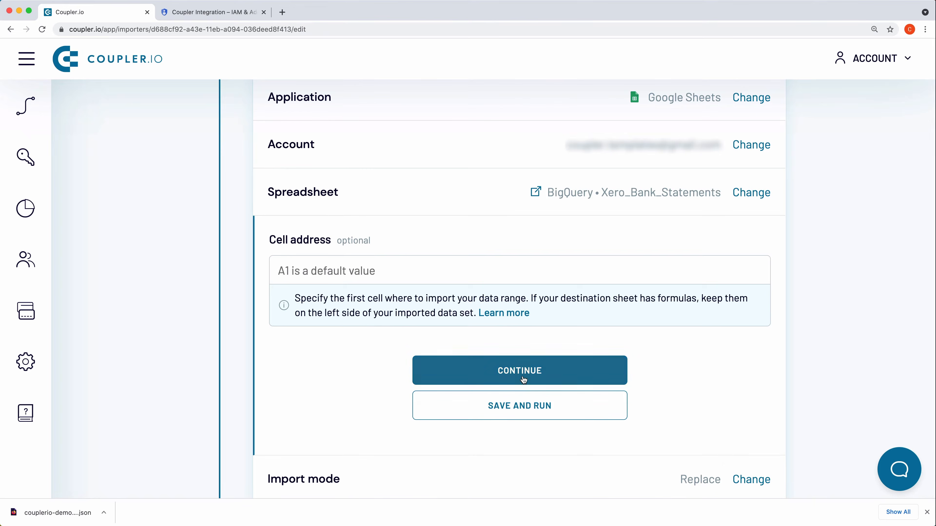
{"action": "left_click", "coordinate": [522, 377]}
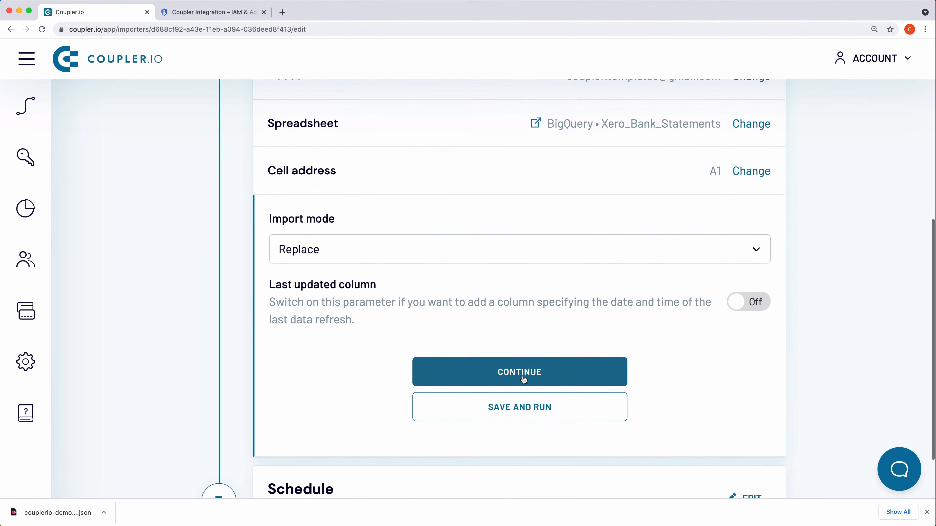
{"action": "left_click", "coordinate": [522, 376]}
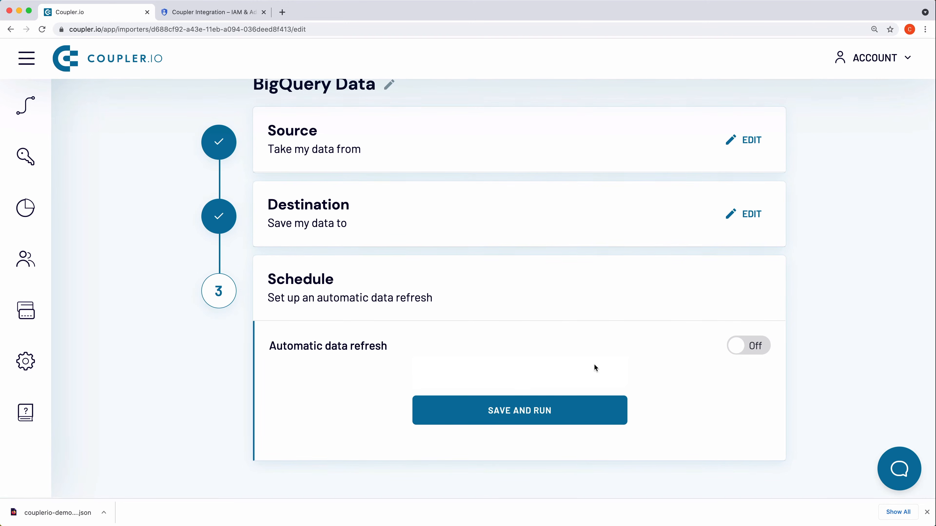
Turn on automatic data refresh and add Saturday and Sunday to the scheduled days of the week.
{"action": "left_click", "coordinate": [759, 354]}
{"action": "scroll", "coordinate": [687, 372], "scroll_direction": "down", "scroll_amount": 3}
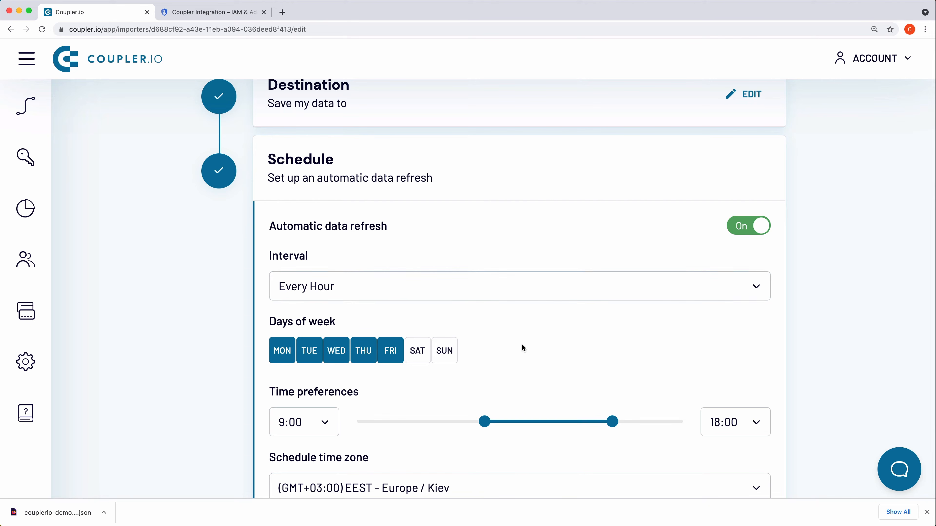
{"action": "left_click", "coordinate": [419, 354]}
{"action": "left_click", "coordinate": [441, 356]}
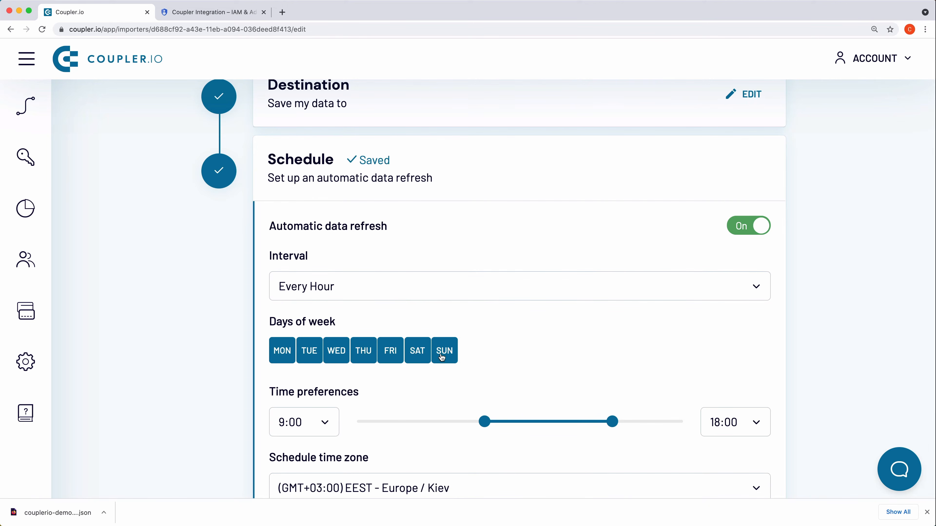
Save and run the importer, and open its destination spreadsheet in Google Sheets.
{"action": "scroll", "coordinate": [442, 357], "scroll_direction": "down", "scroll_amount": 3}
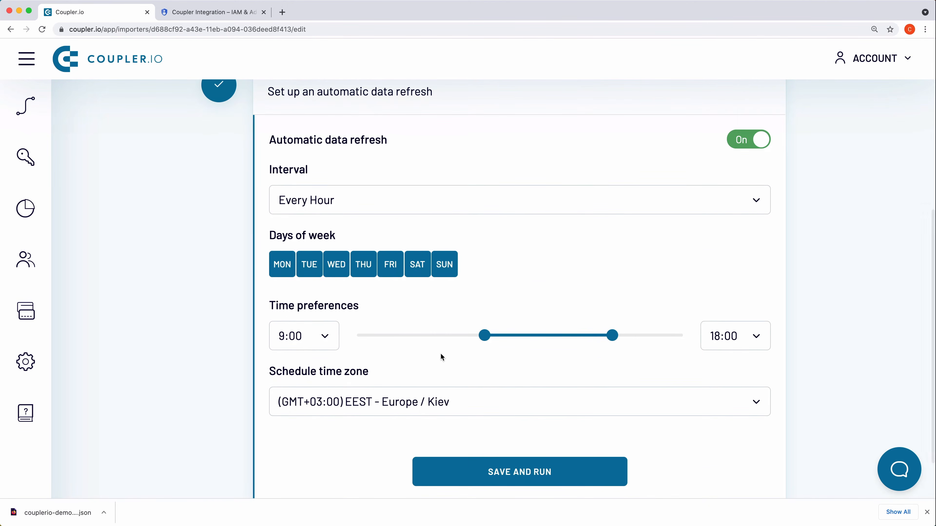
{"action": "scroll", "coordinate": [442, 357], "scroll_direction": "down", "scroll_amount": 1}
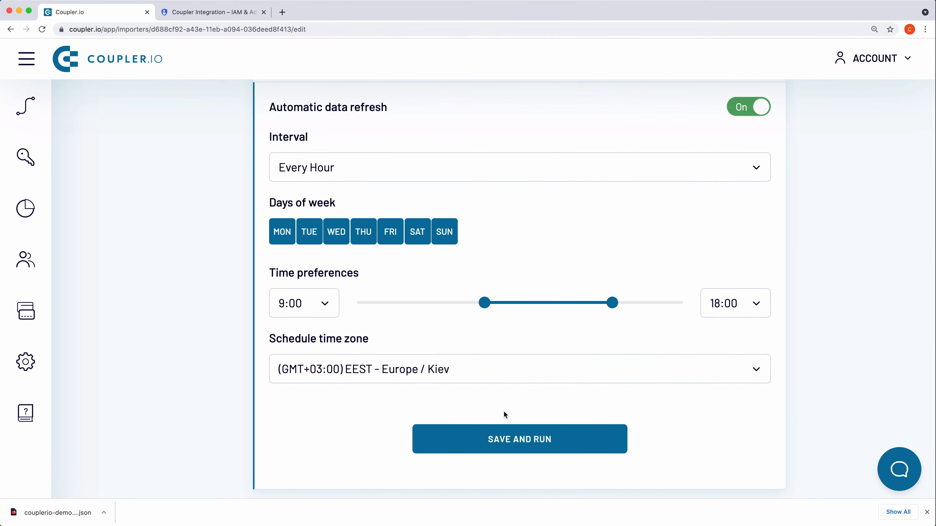
{"action": "left_click", "coordinate": [514, 439]}
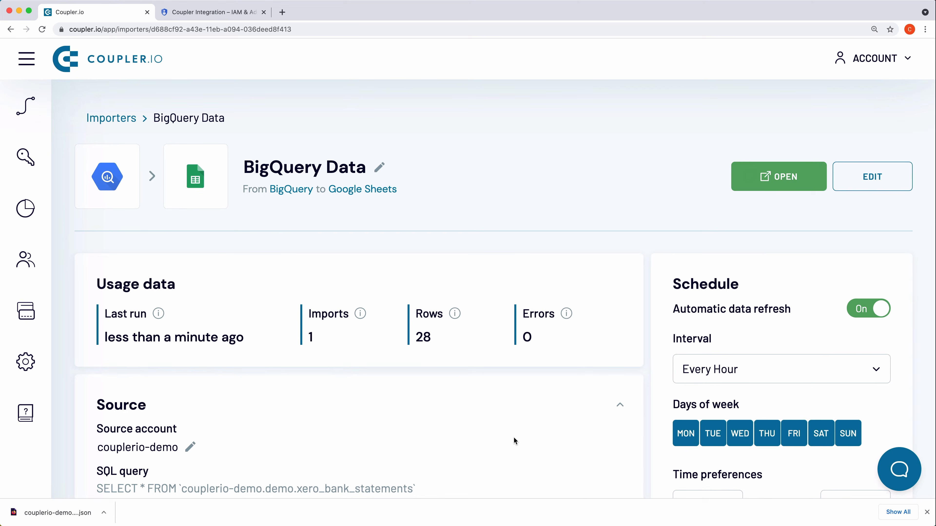
{"action": "left_click", "coordinate": [771, 180]}
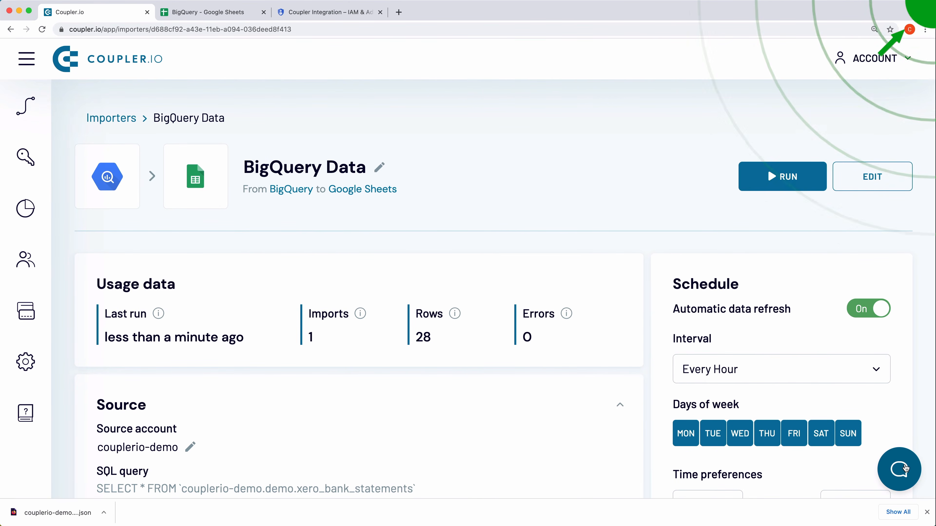
Browse the help widget's suggested articles on the BigQuery Data importer page and open the support message form.
{"action": "left_click", "coordinate": [899, 469]}
{"action": "scroll", "coordinate": [883, 294], "scroll_direction": "down", "scroll_amount": 5}
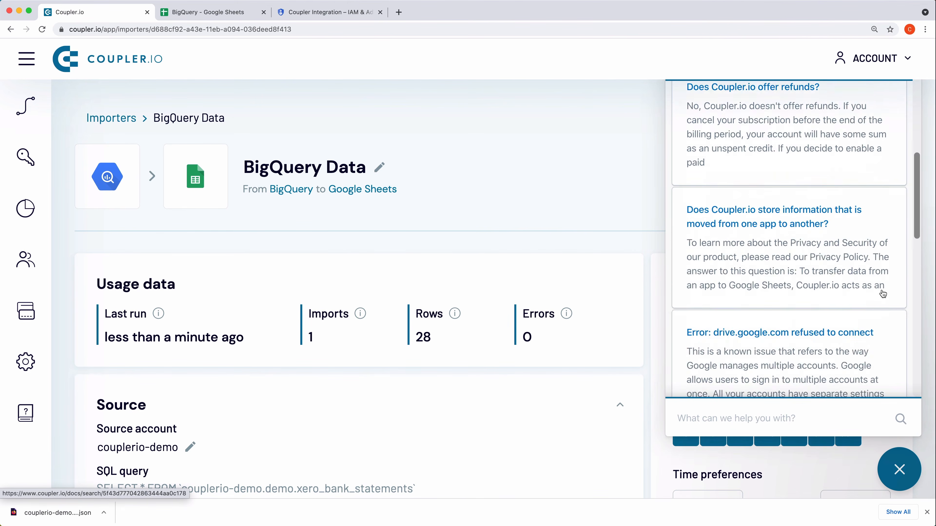
{"action": "scroll", "coordinate": [882, 294], "scroll_direction": "down", "scroll_amount": 5}
{"action": "left_click", "coordinate": [738, 360]}
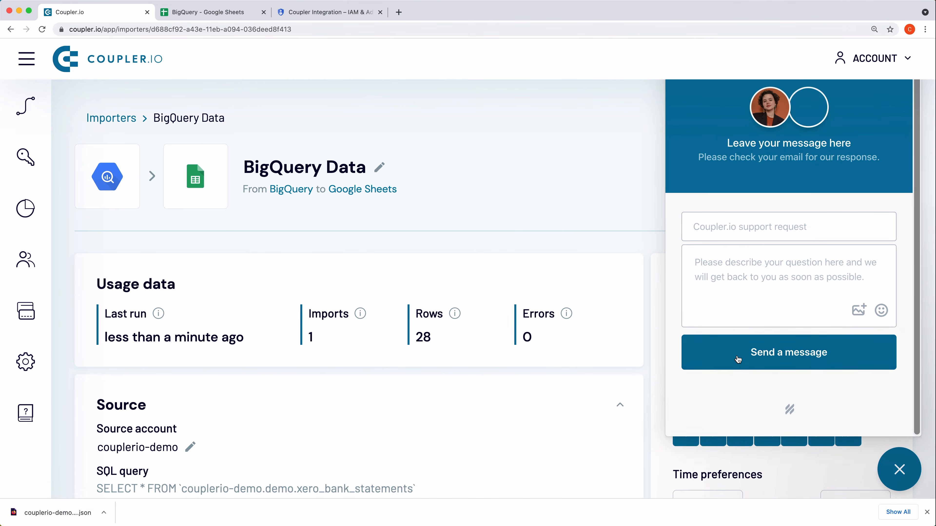